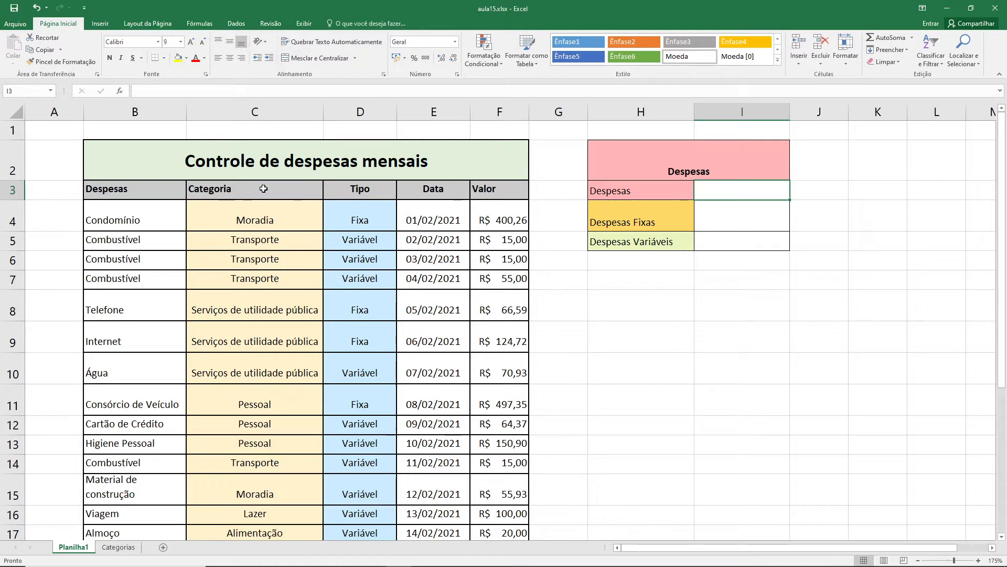
- Examine the category options available for the Condomínio expense in C4 and look through the expense table's Valor column
left_click(284, 215)
left_click(329, 226)
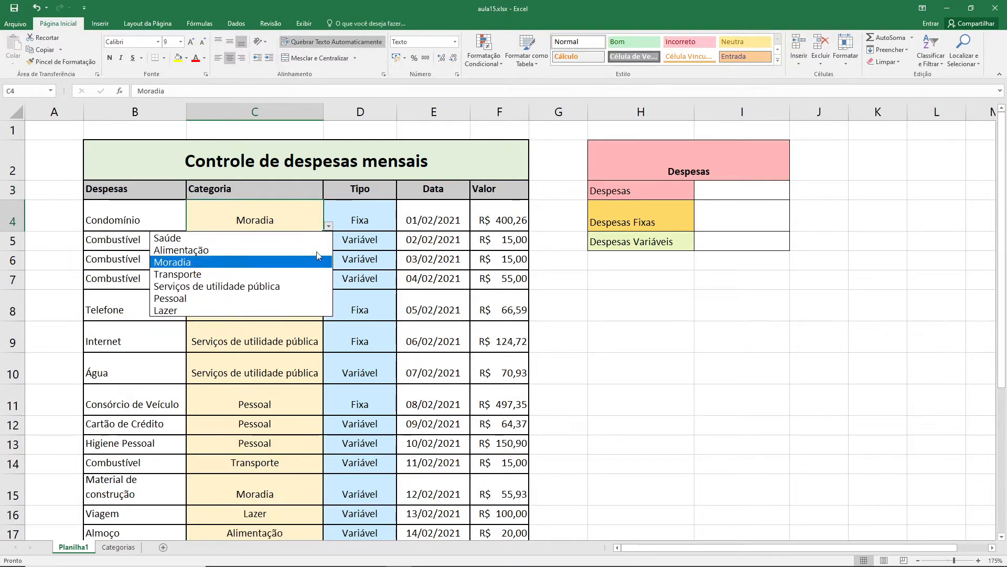
left_click(296, 222)
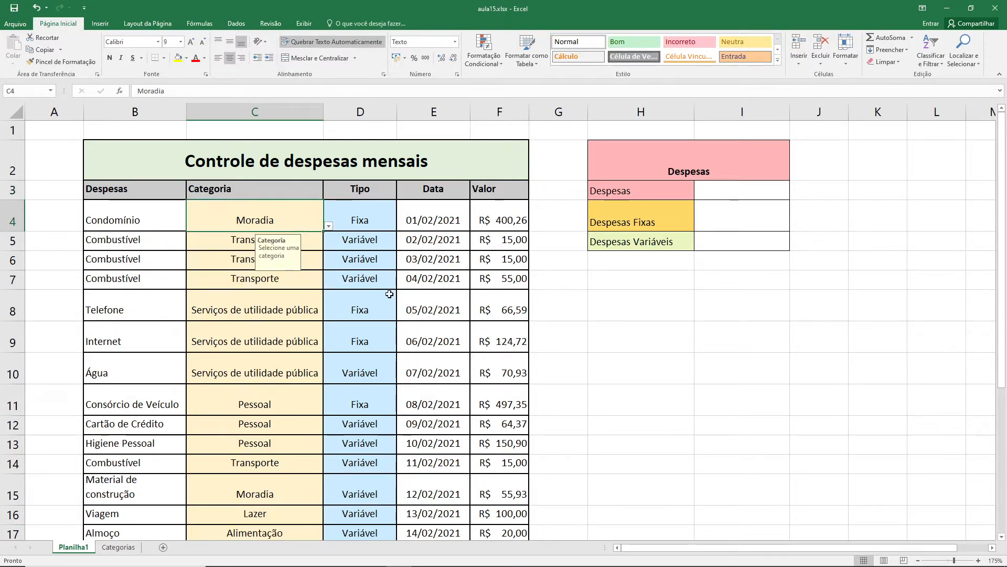
left_click(432, 218)
left_click(304, 220)
left_click(328, 226)
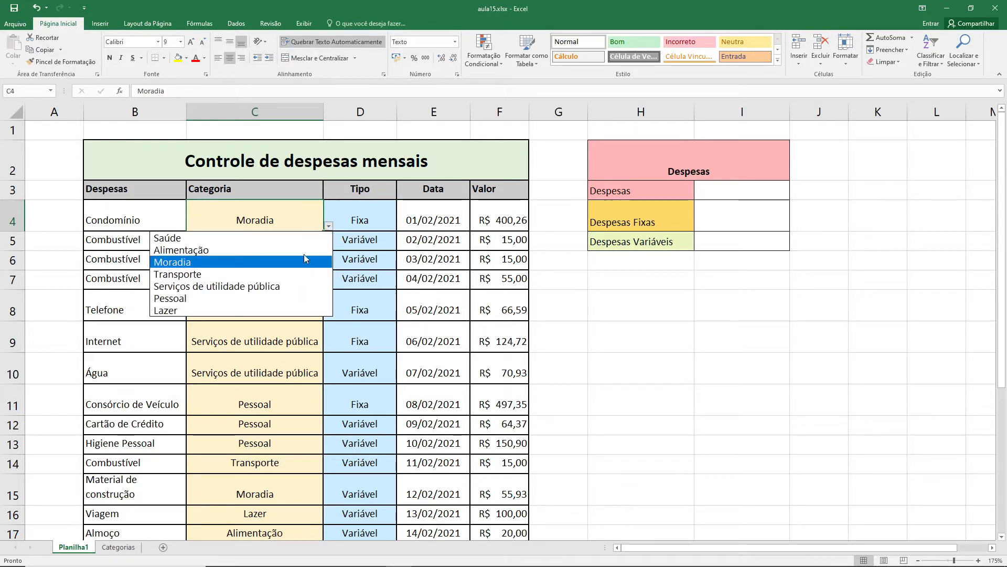
left_click(301, 218)
left_click(329, 226)
left_click(301, 221)
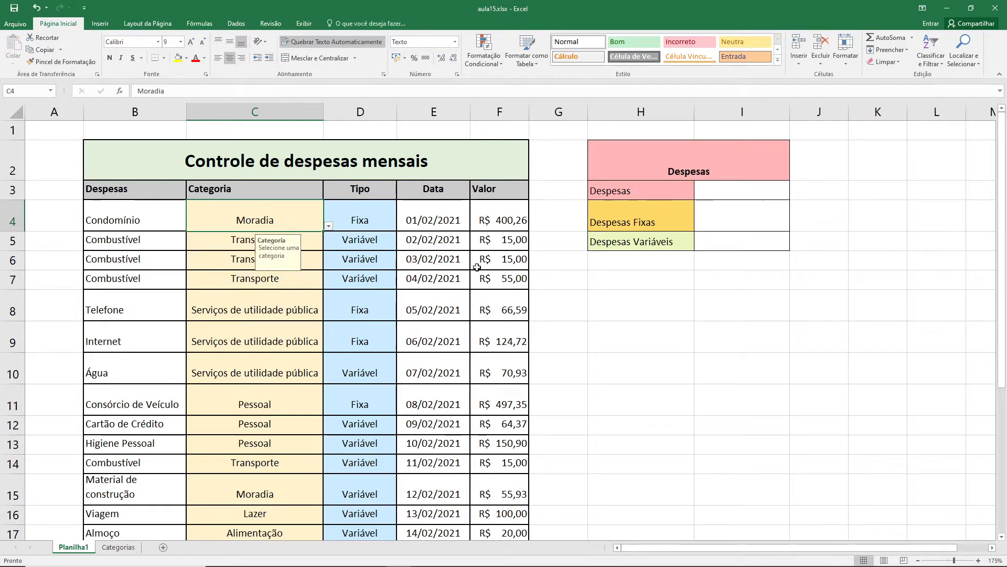
left_click(501, 220)
scroll(548, 298, "down", 1)
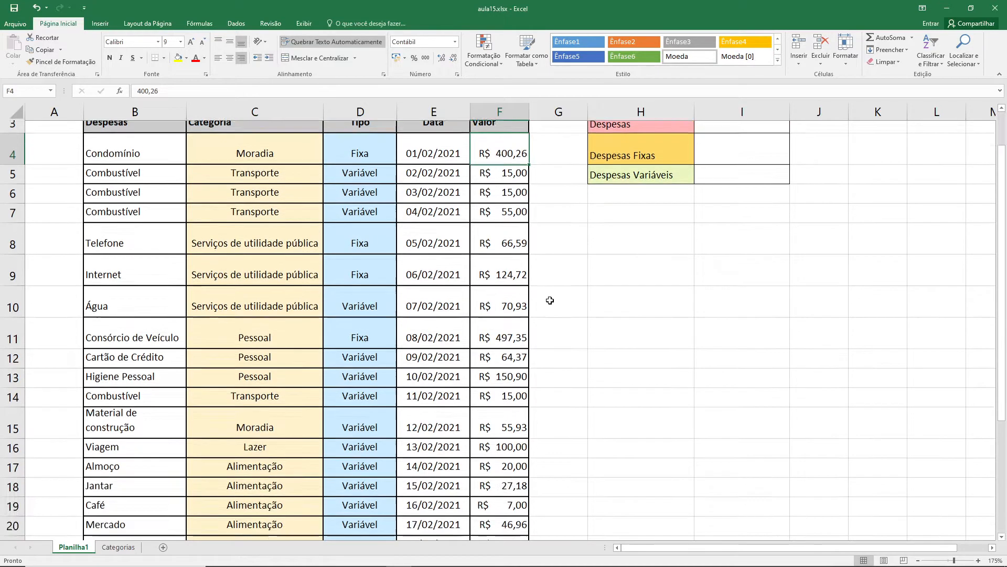
scroll(513, 236, "up", 1)
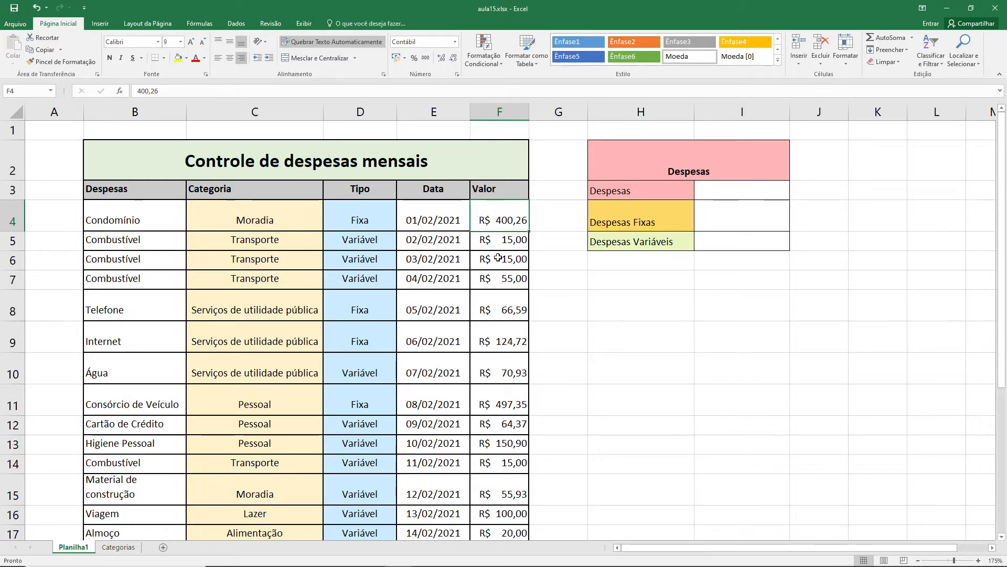
- Total all expenses in cell I3 with the formula =SOMA(F4:F32)
left_click(769, 194)
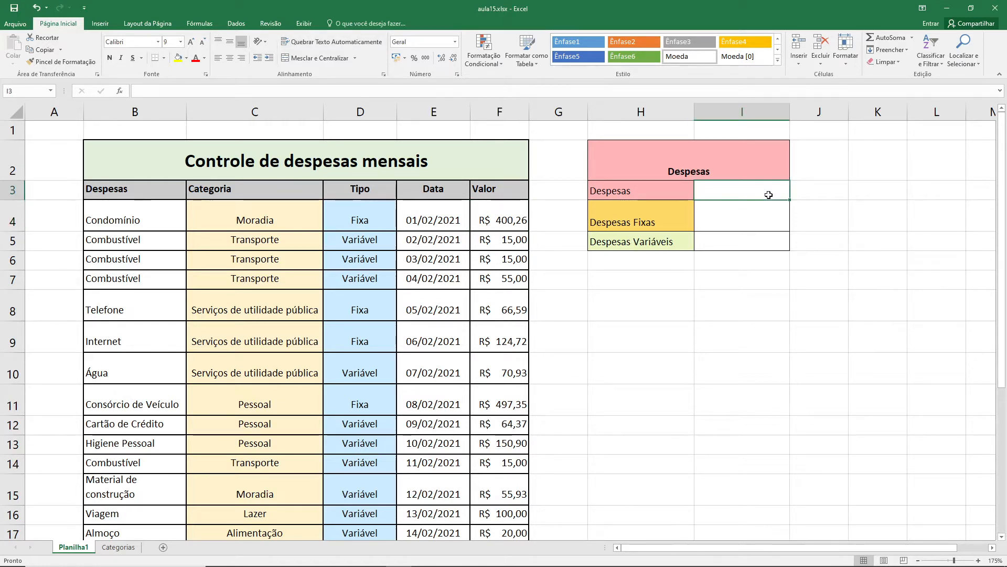
type("=")
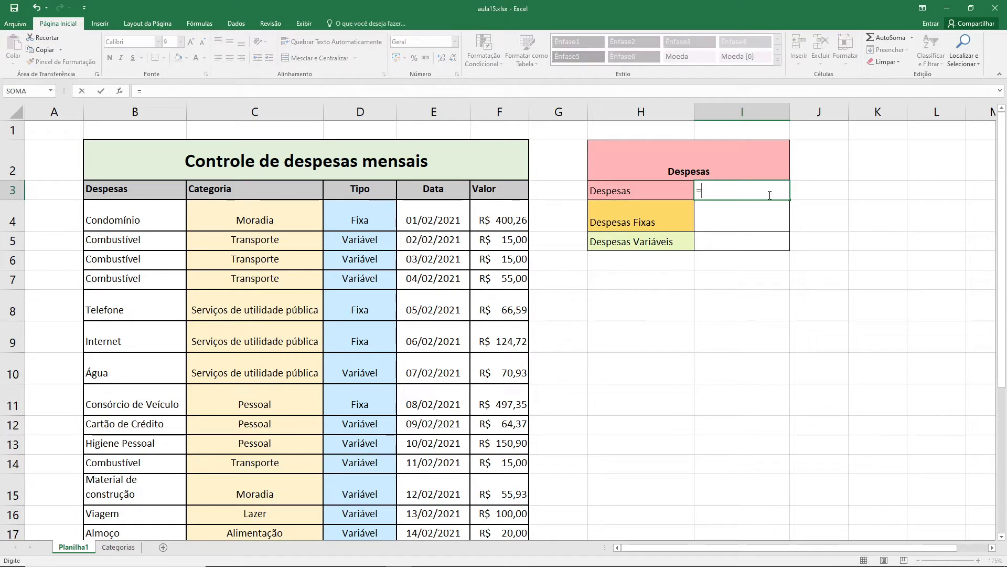
type("soma(")
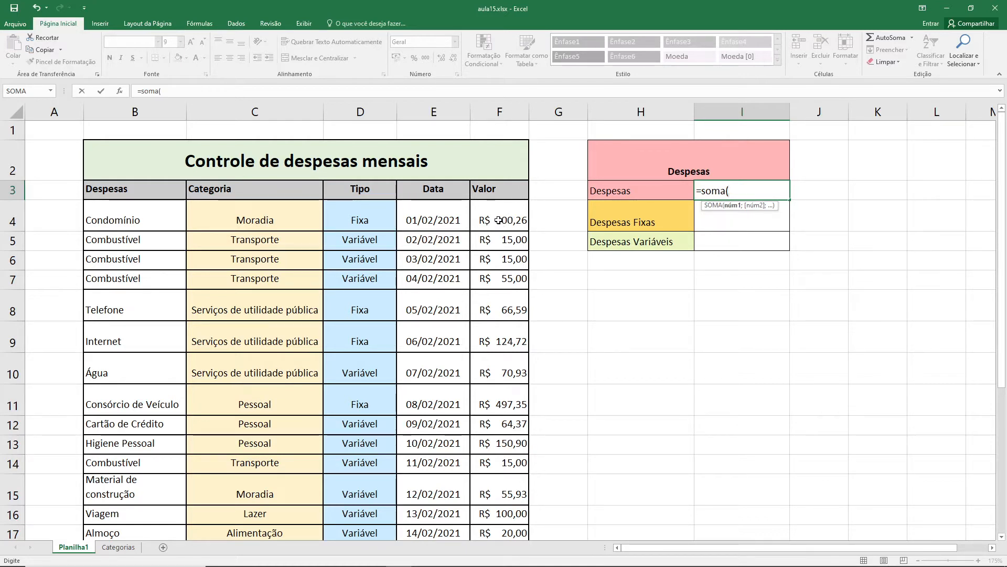
left_click(499, 220)
scroll(544, 263, "down", 3)
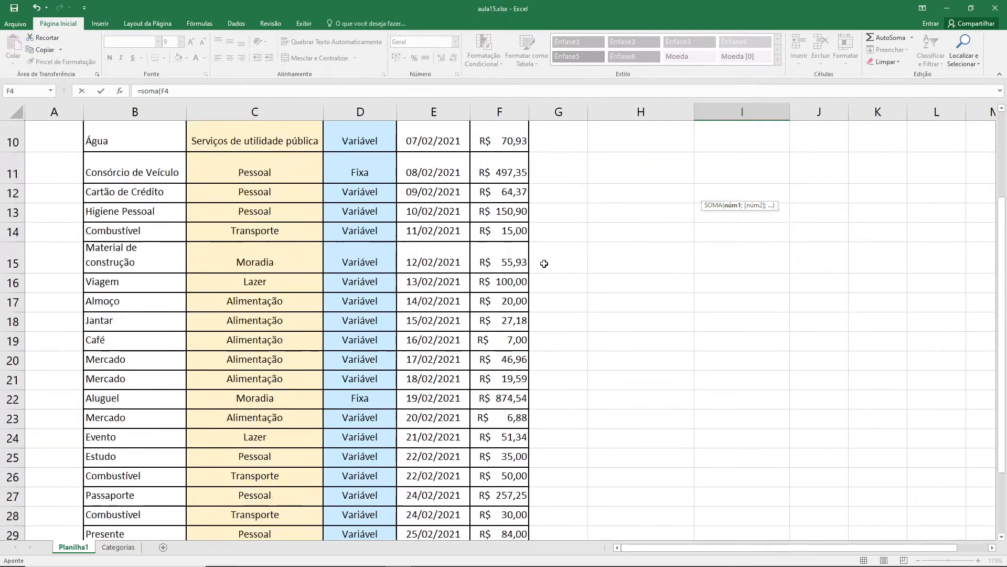
scroll(544, 264, "down", 1)
scroll(544, 265, "down", 1)
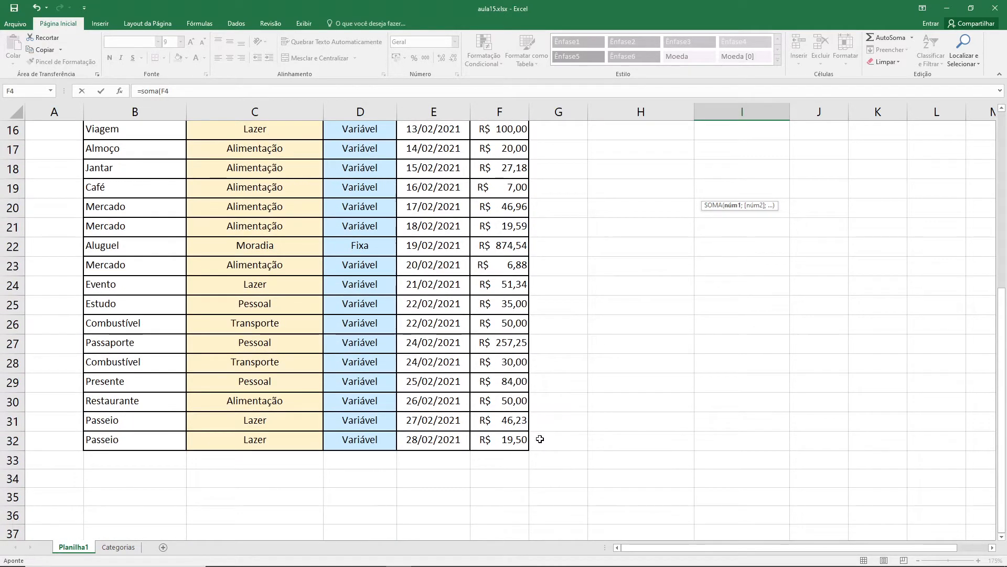
left_click(513, 442, "shift")
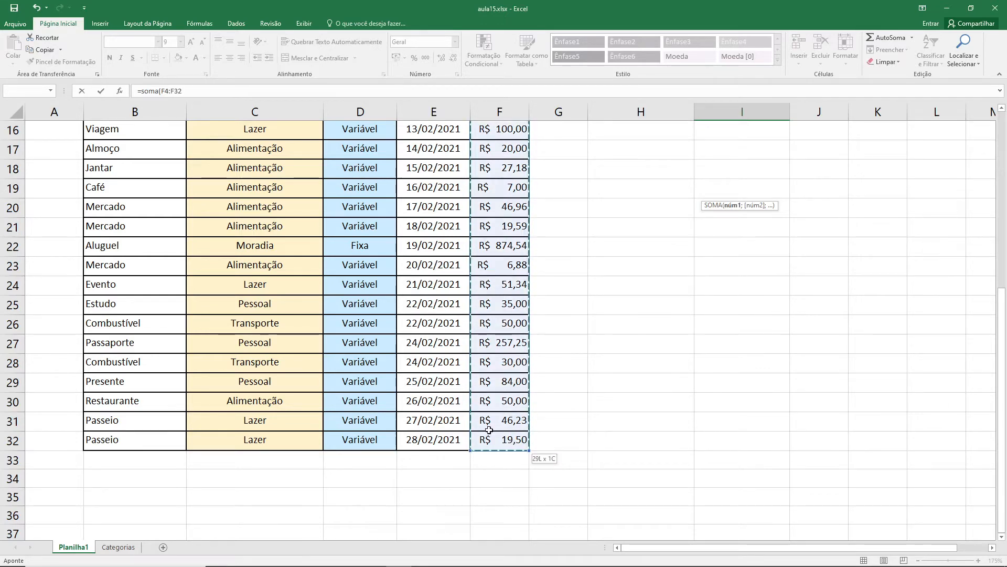
scroll(489, 430, "up", 5)
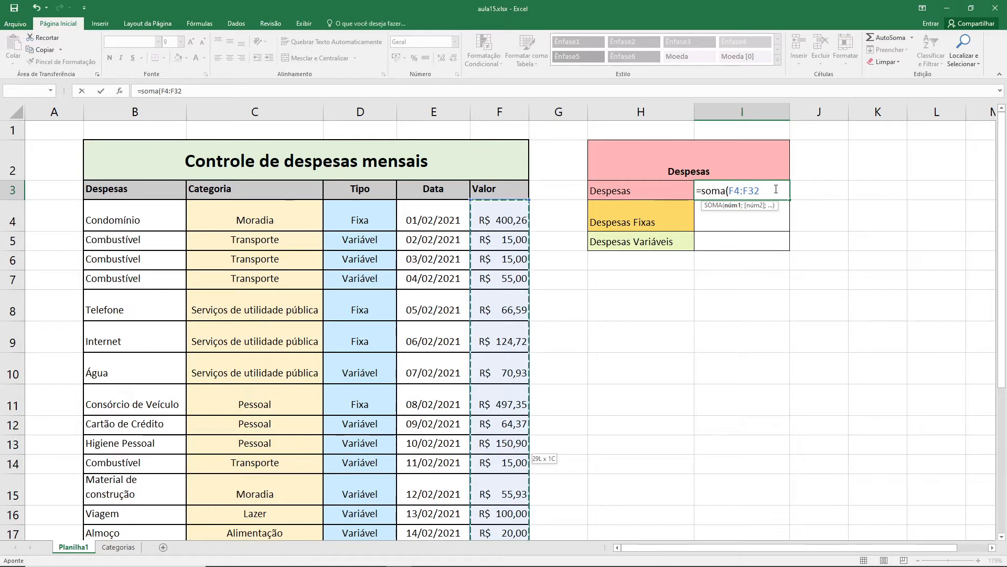
key("Return")
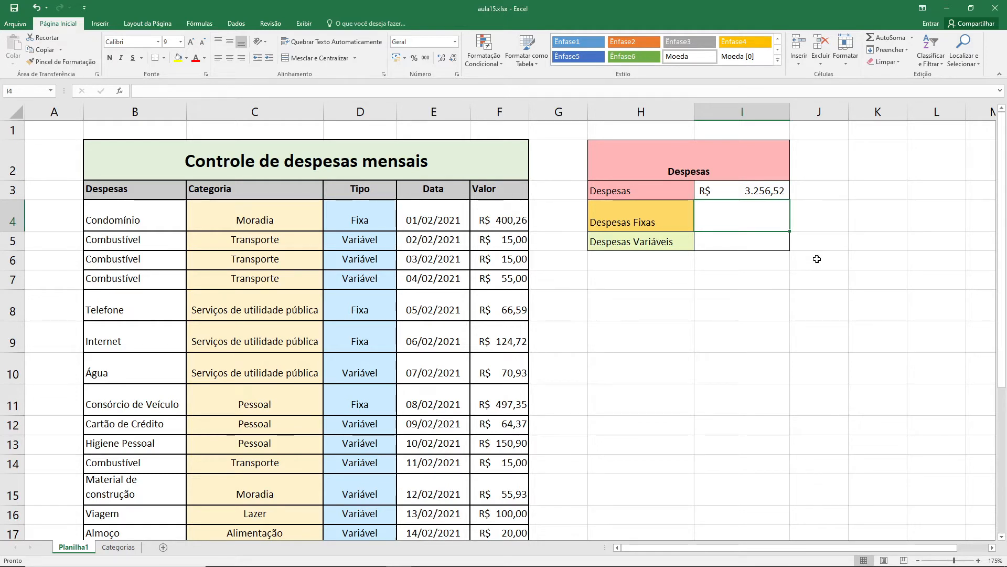
- Start a SOMASE formula in I4 for Despesas Fixas, using the Tipo cells D4:D32 as the criteria range
type("=")
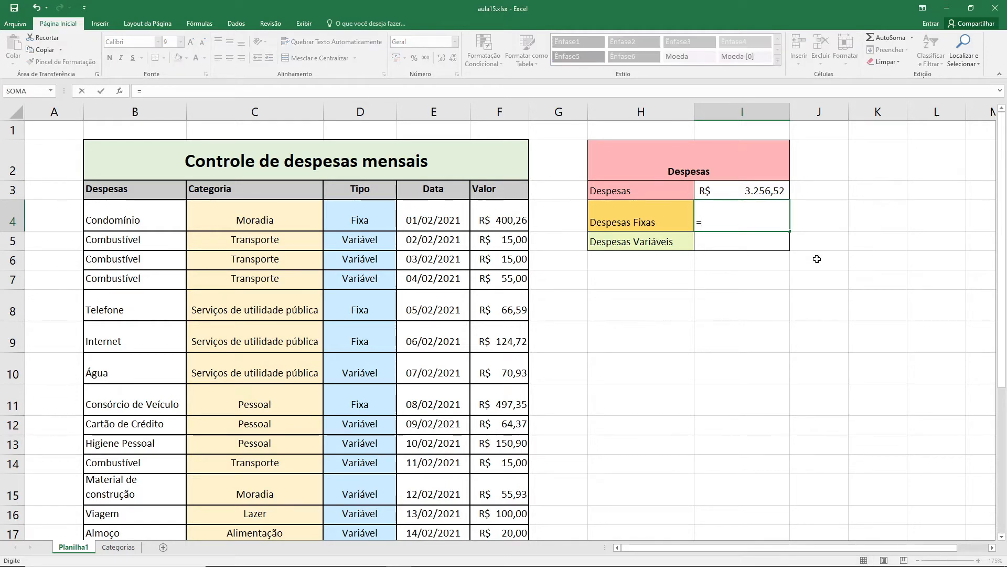
type("somas")
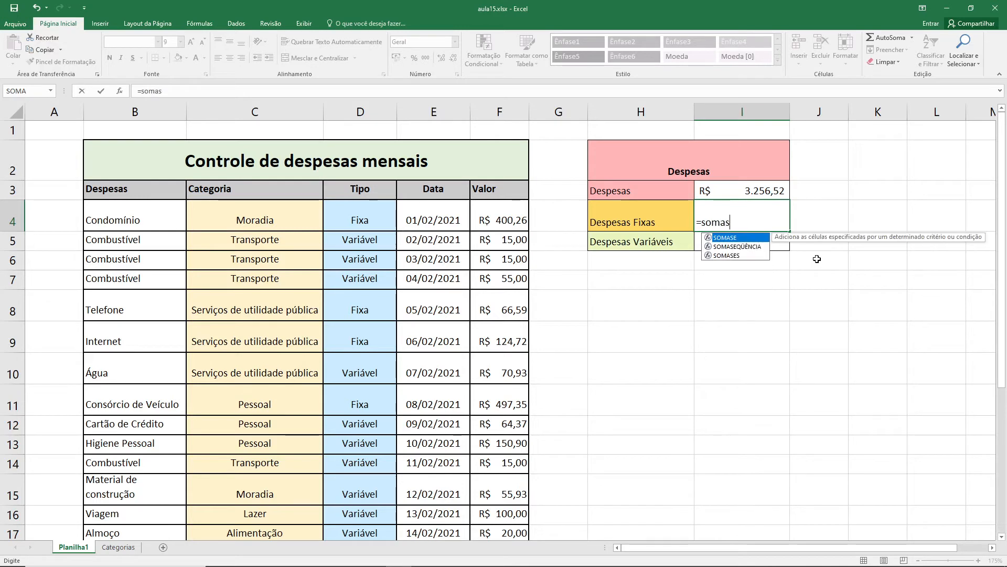
type("e(")
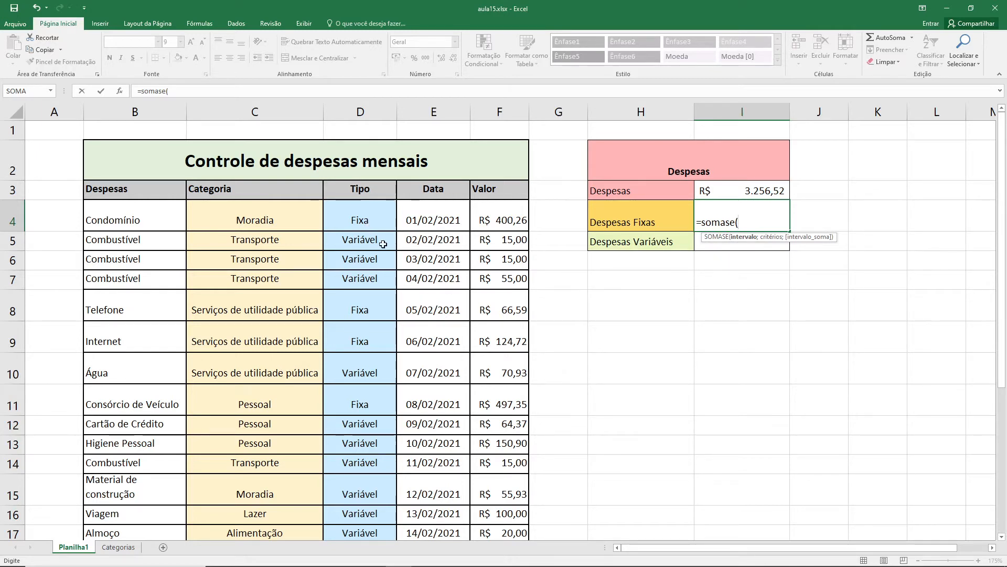
left_click(365, 218)
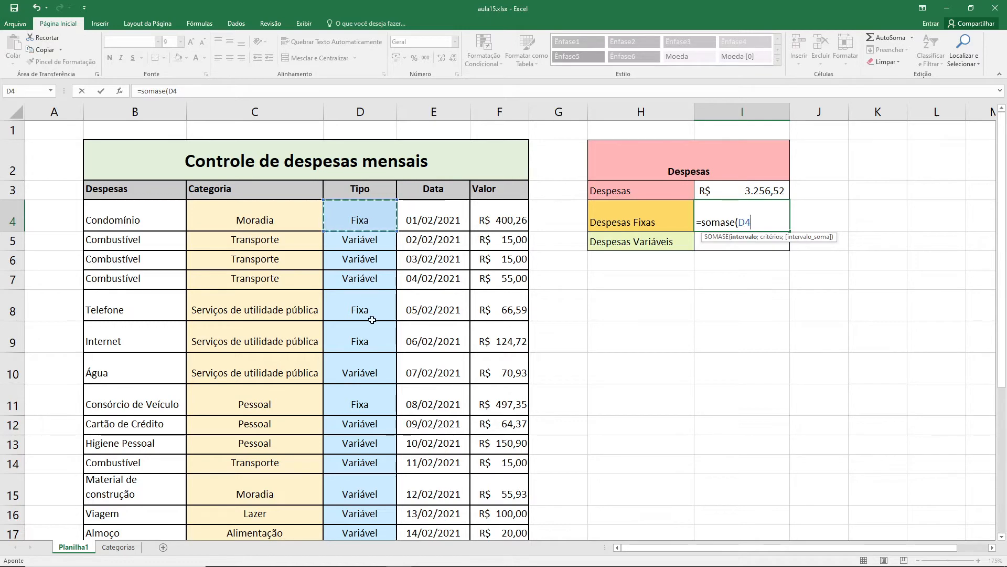
scroll(371, 320, "down", 8)
scroll(371, 317, "up", 1)
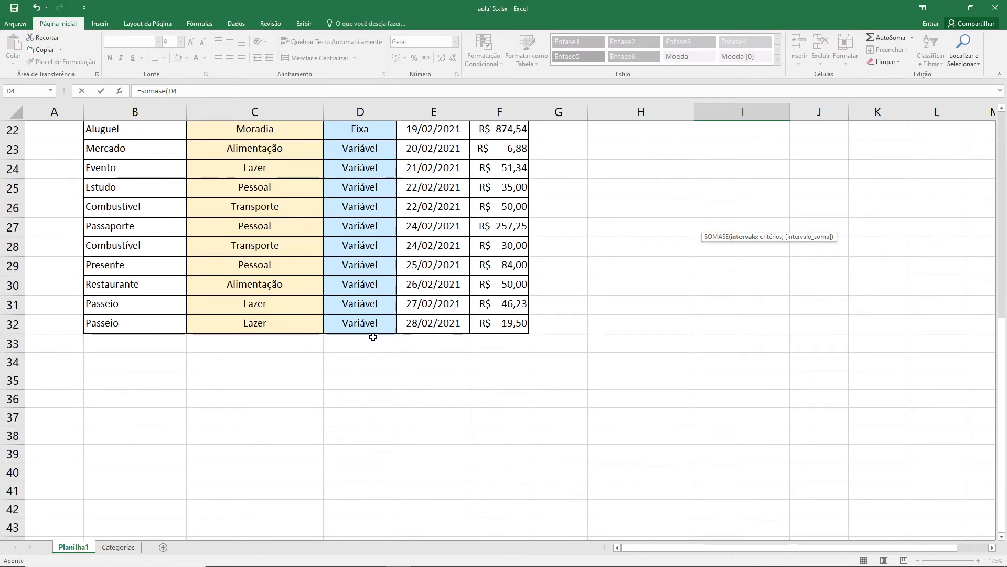
left_click(371, 326, "shift")
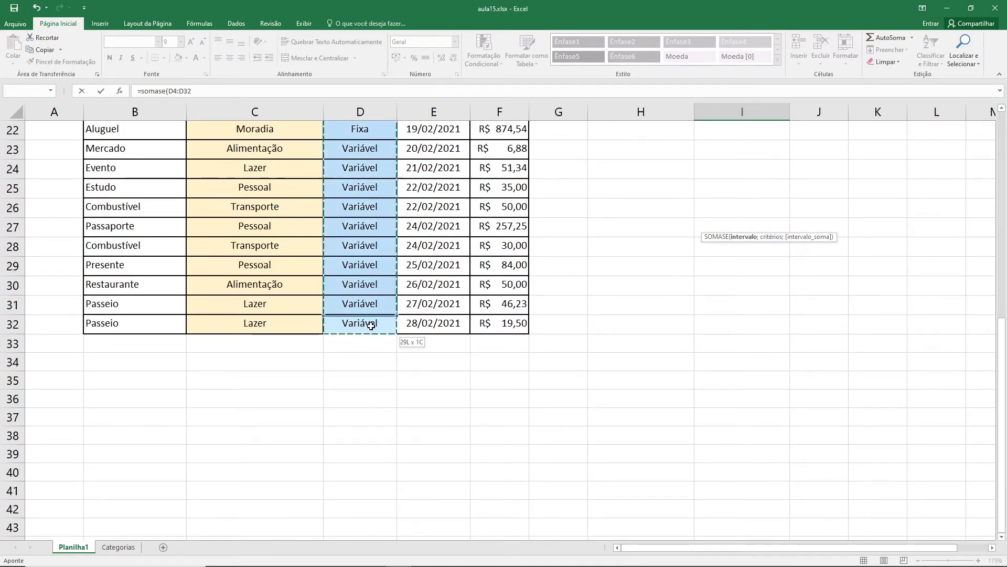
scroll(371, 326, "up", 7)
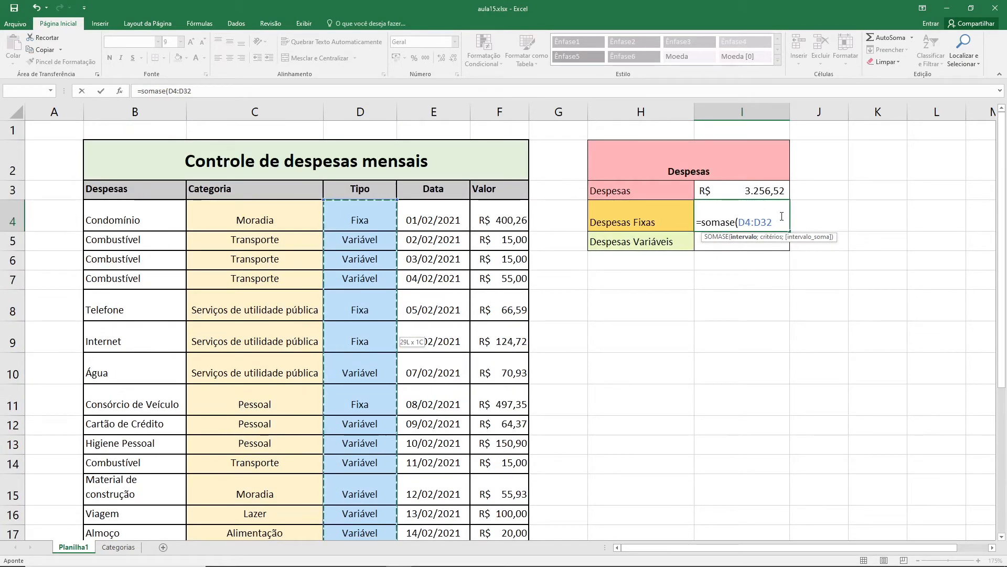
- Complete the Despesas Fixas formula with the criterion "Fixa" and the sum range F4:F32
type(";")
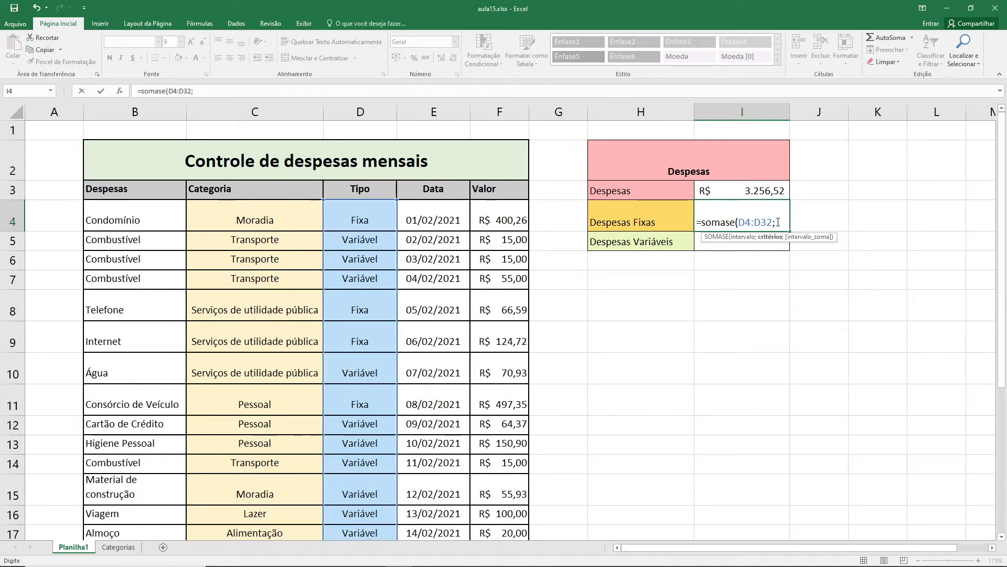
type("\"Fixa\"")
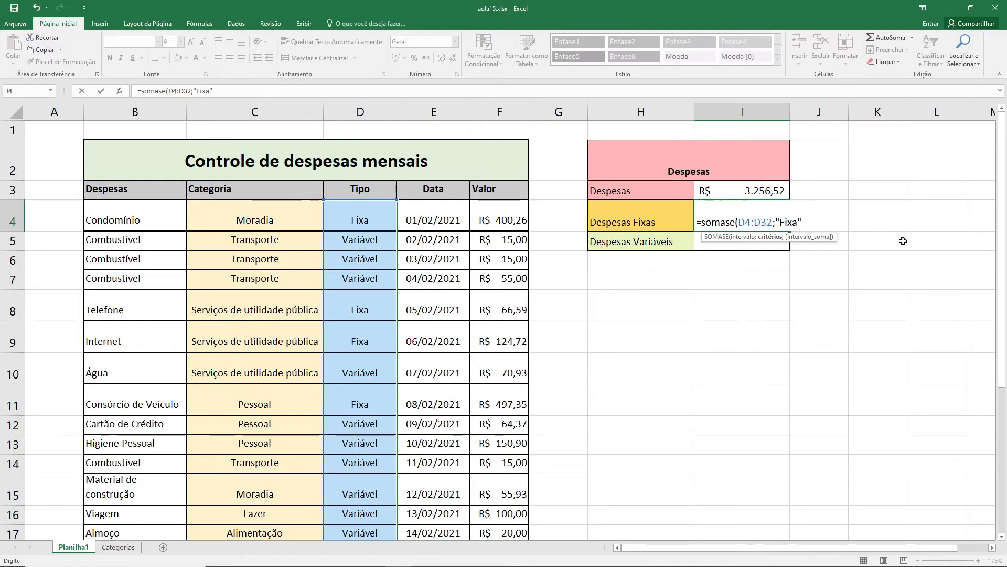
type(";")
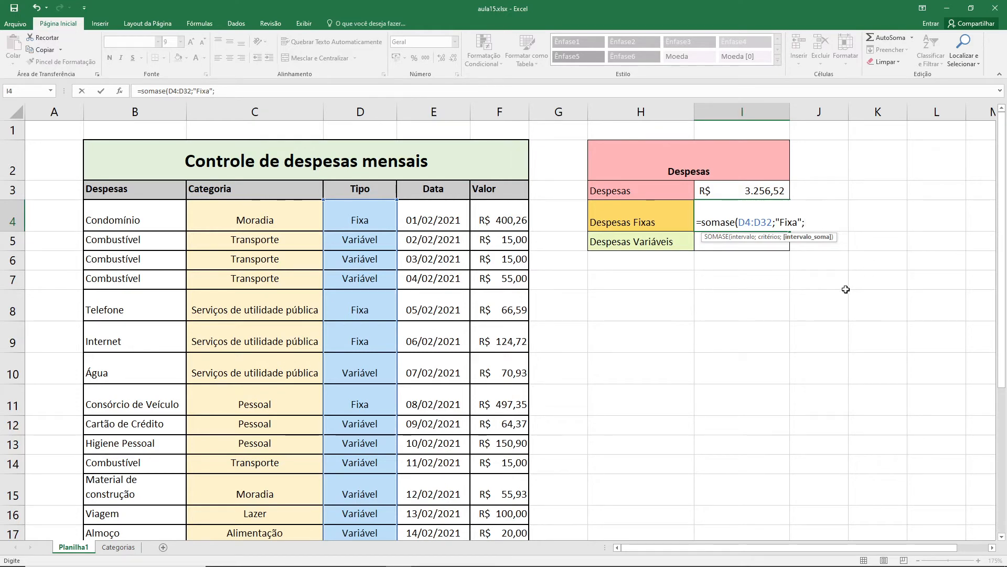
left_click(511, 221)
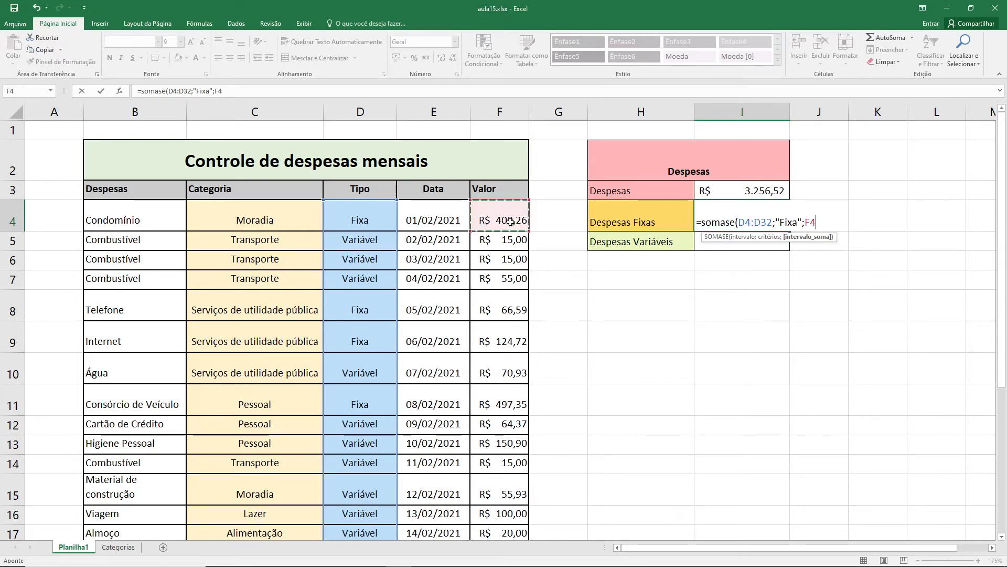
scroll(508, 305, "down", 8)
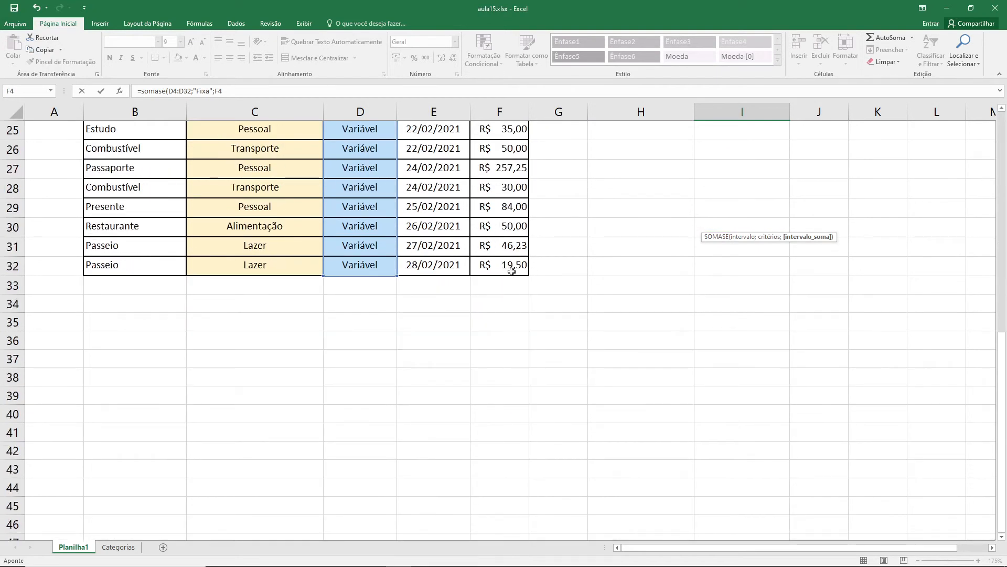
left_click(512, 266, "shift")
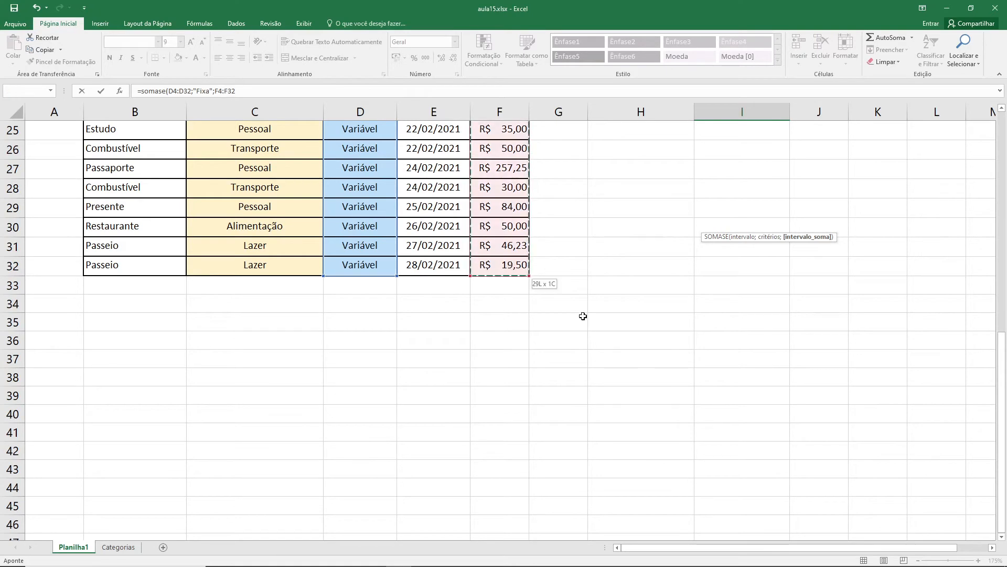
scroll(583, 316, "up", 5)
scroll(582, 316, "up", 3)
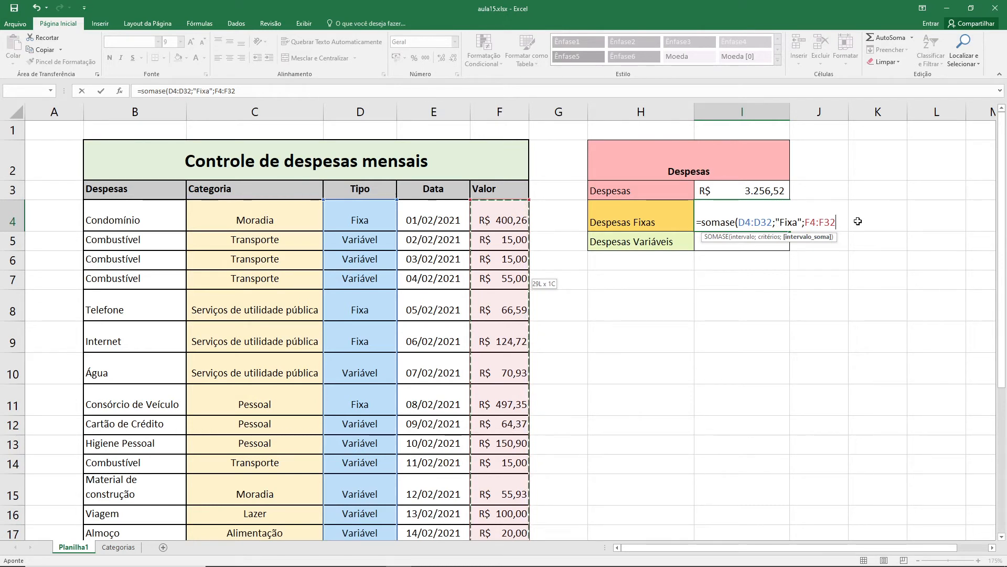
type(")")
key("Return")
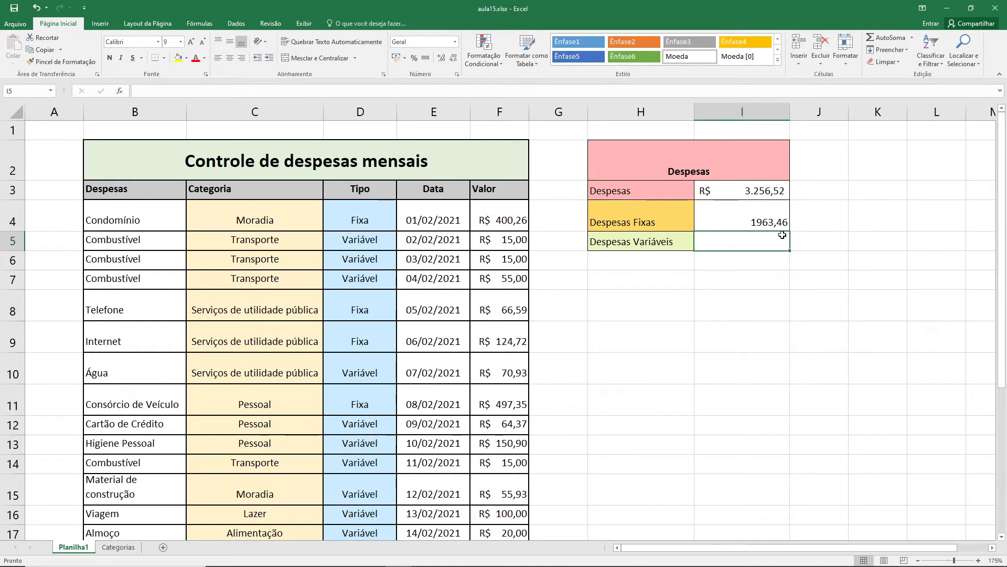
left_click(766, 217)
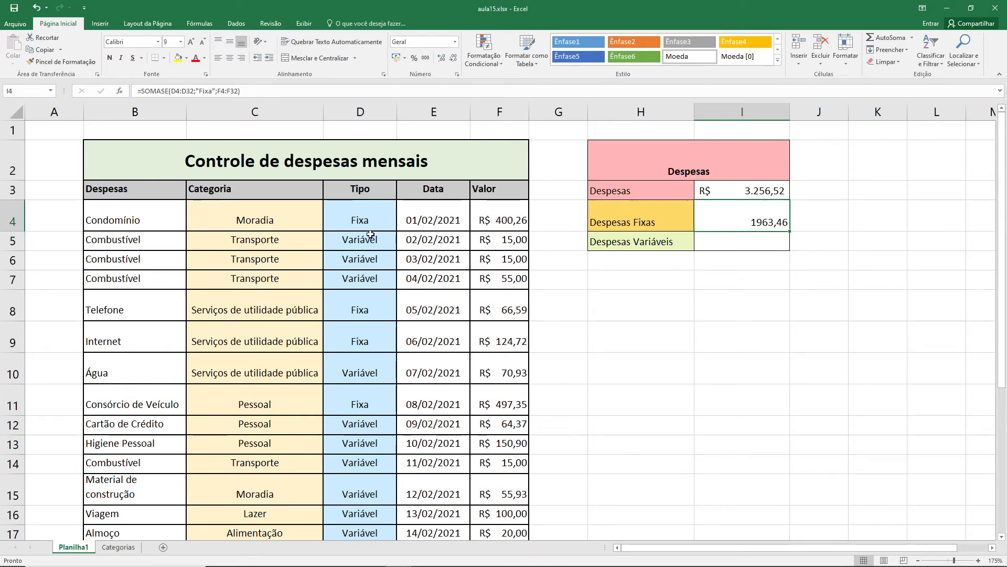
- Start a SOMASE formula in I5 for Despesas Variáveis, using the Tipo cells D4:D32 as the criteria range
left_click(747, 240)
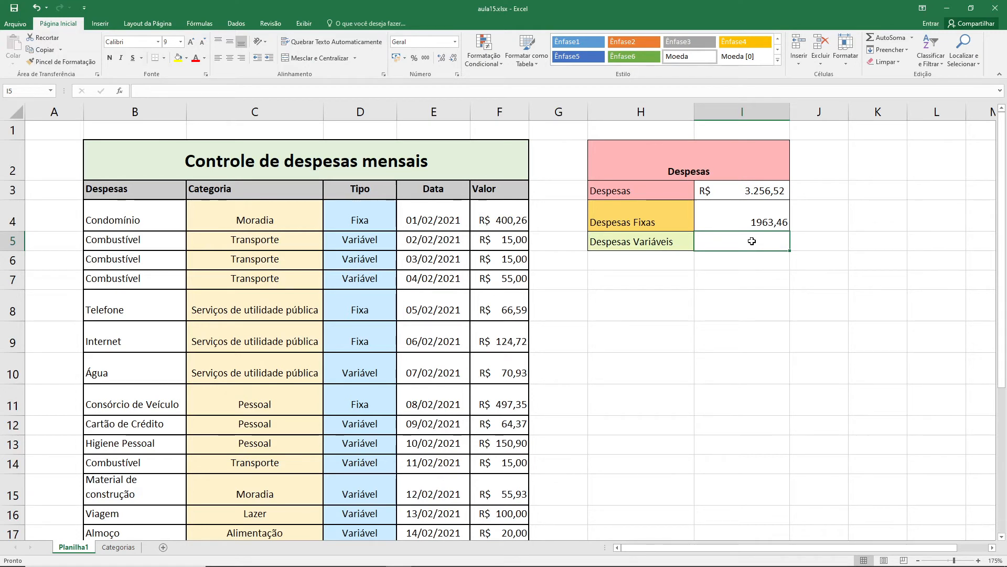
type("=")
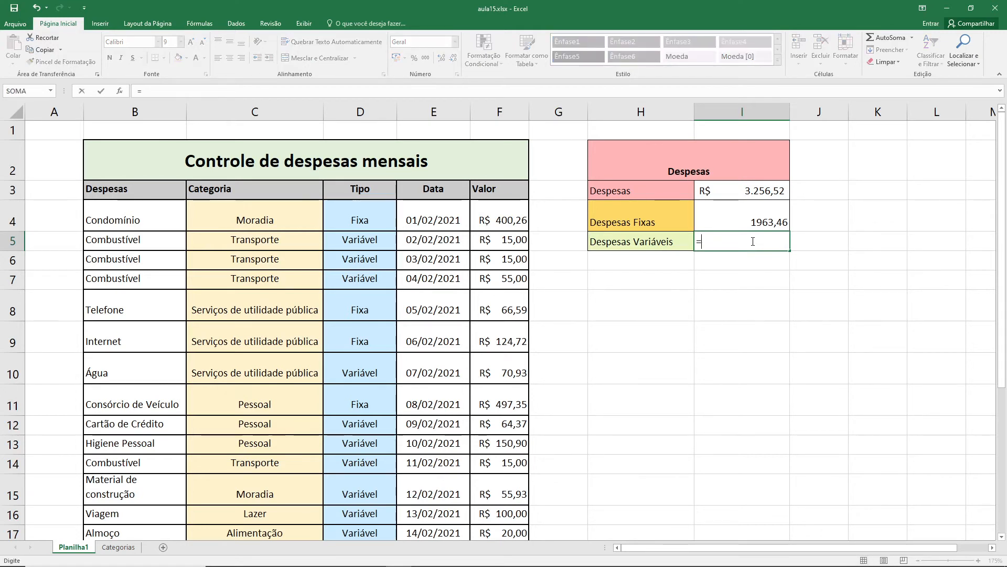
type("somase(")
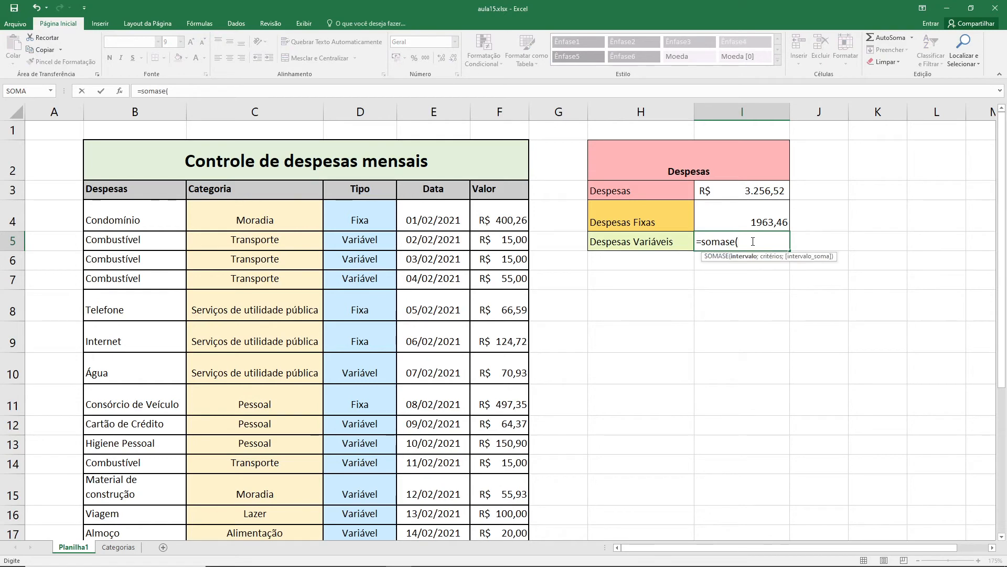
left_click(367, 218)
scroll(384, 241, "down", 2)
scroll(384, 241, "down", 3)
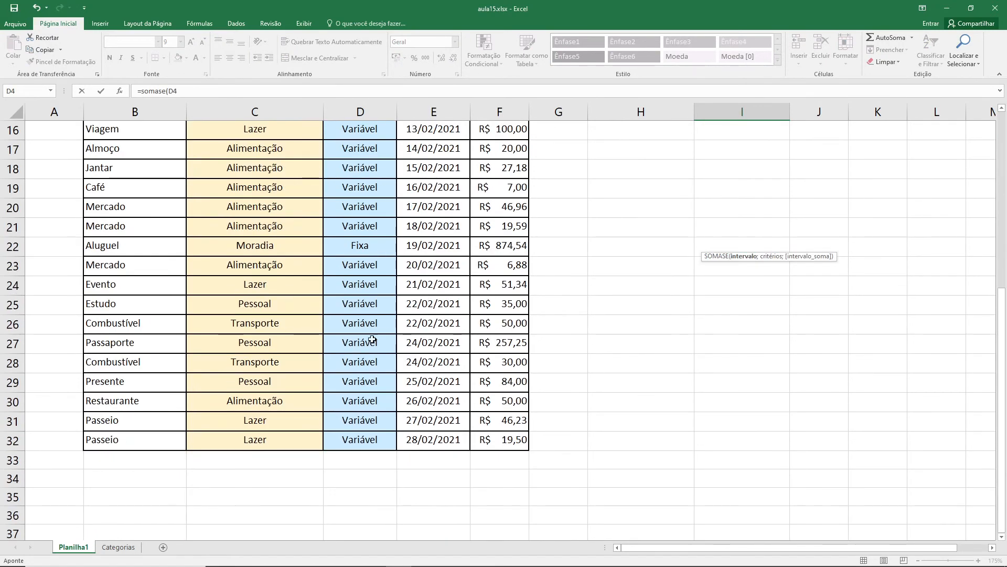
left_click(366, 439, "shift")
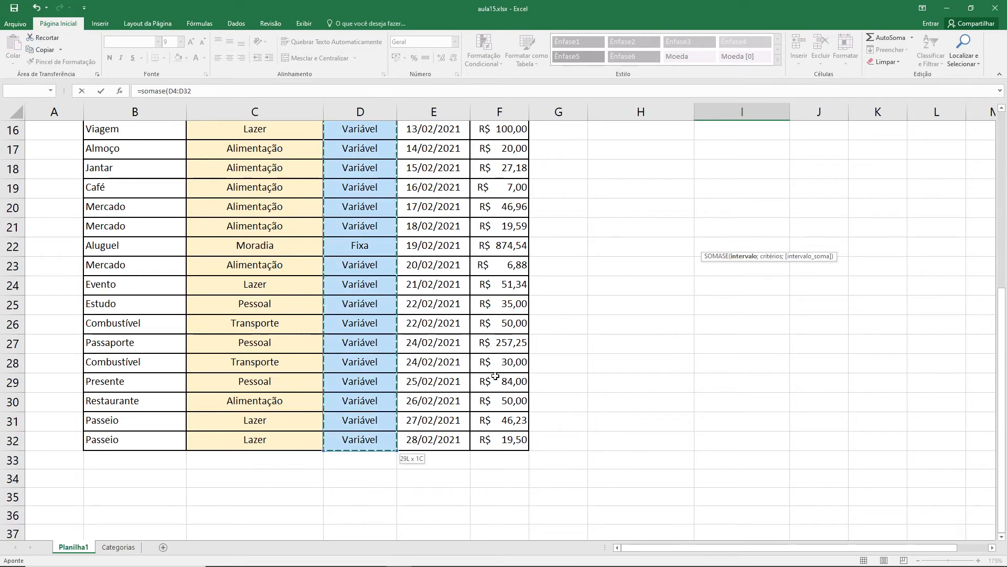
scroll(551, 340, "up", 5)
type(";")
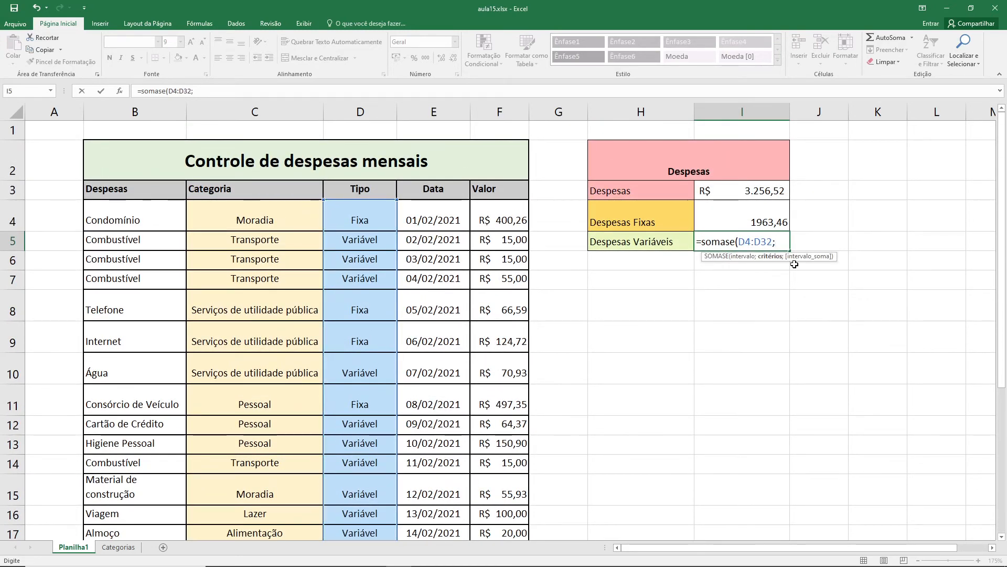
type("\"Variável\";")
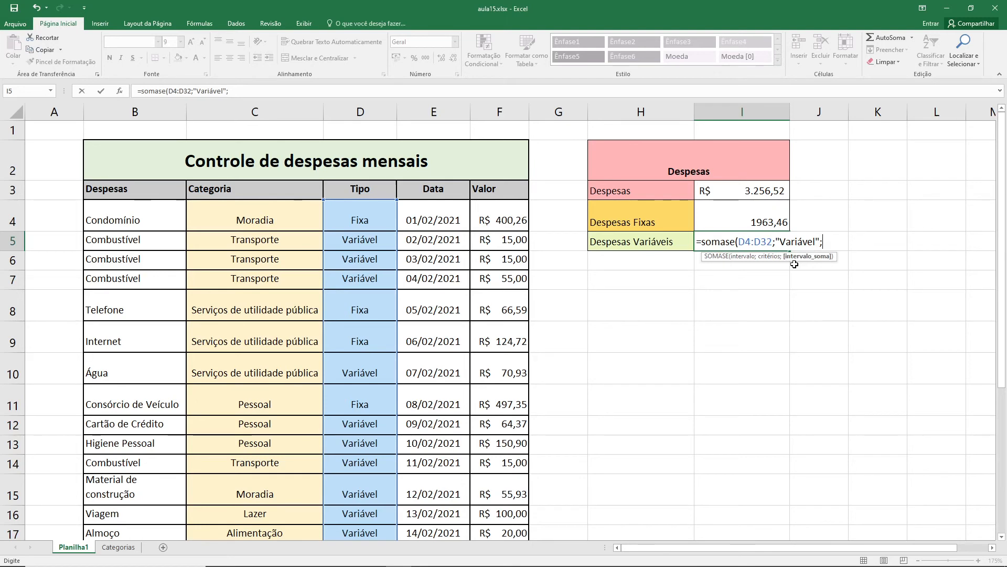
- Complete the Despesas Variáveis formula with the criterion "Variável" and the sum range F4:F32
left_click(513, 215)
scroll(511, 215, "down", 4)
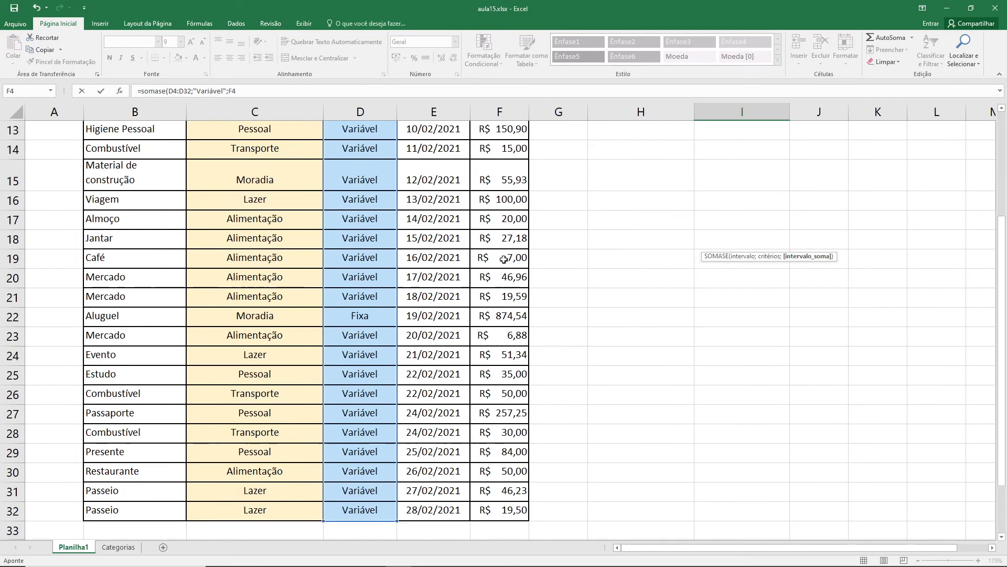
left_click(519, 507, "shift")
scroll(650, 367, "up", 4)
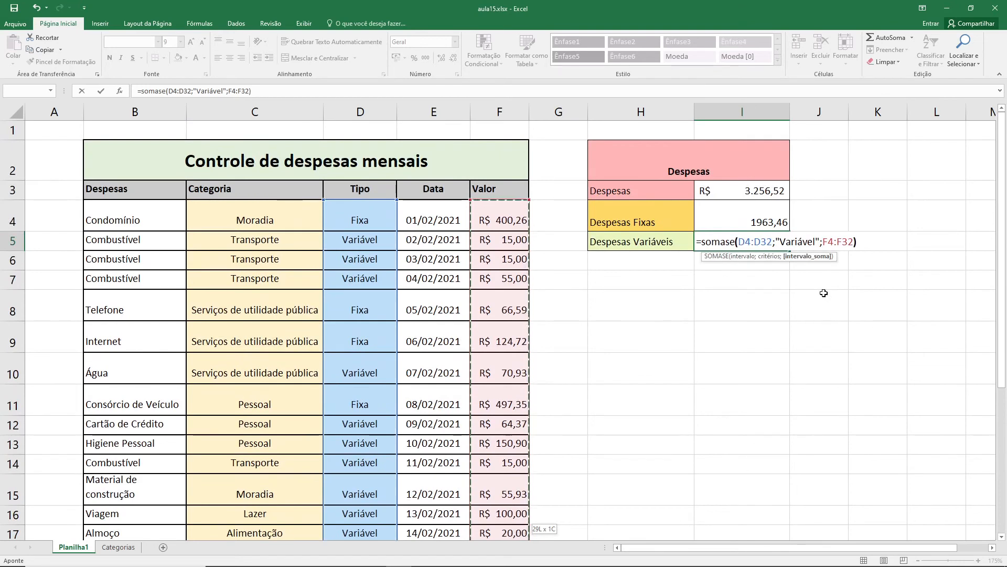
type(")")
key("Up")
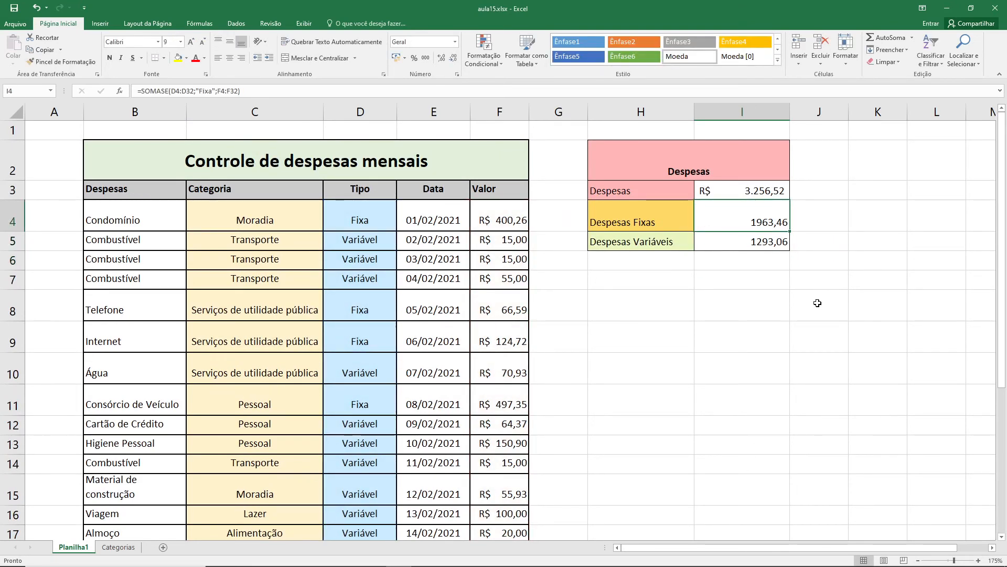
- Review the formulas in I3, I4 and I5 to compare total expenses with the fixed and variable sums
left_click(751, 193)
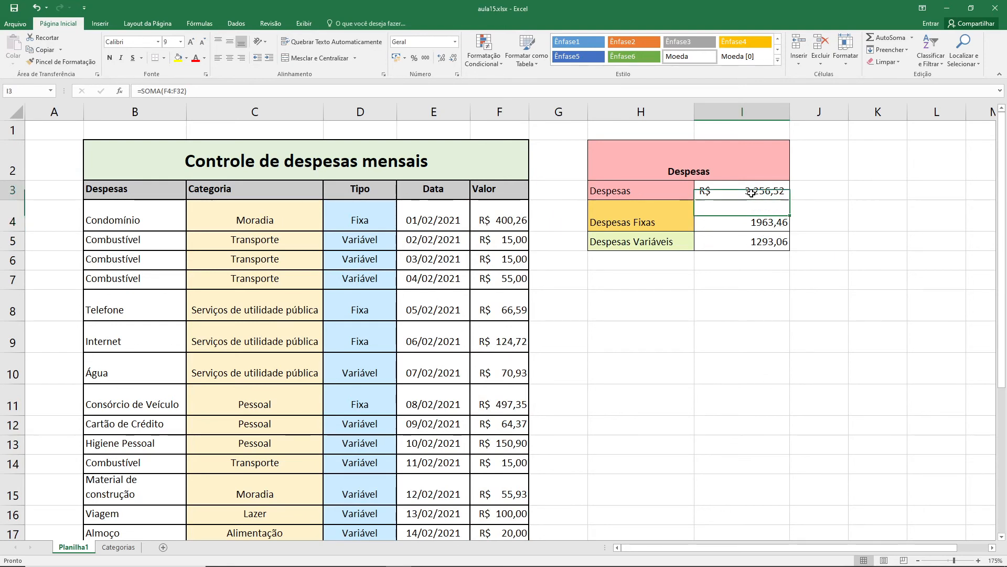
left_click(764, 223)
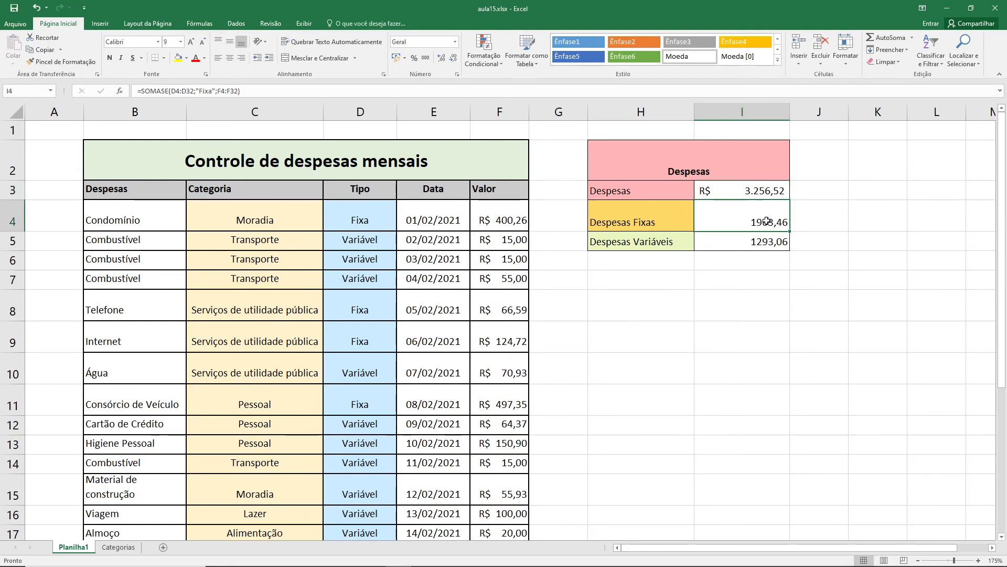
left_click(753, 188)
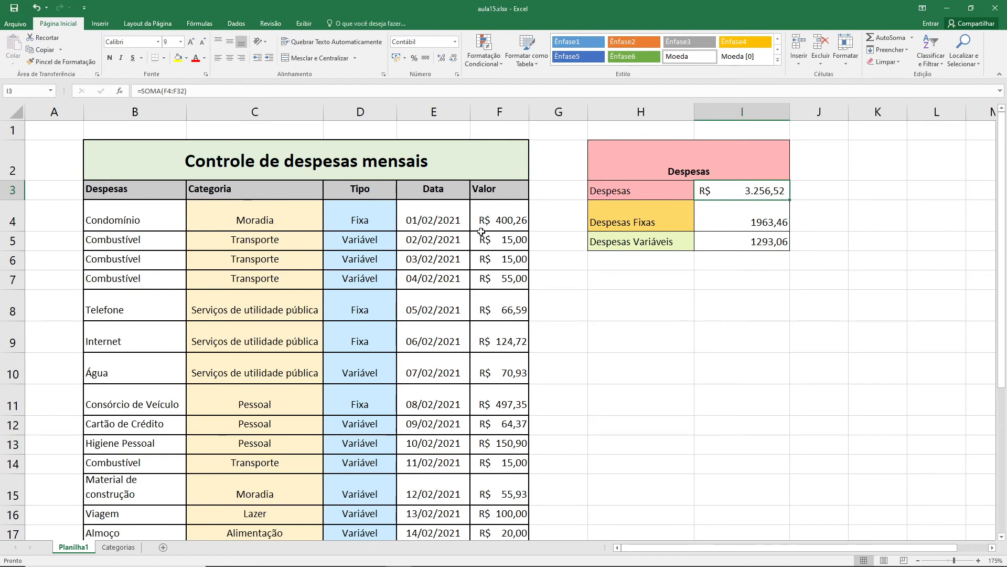
left_click(736, 215)
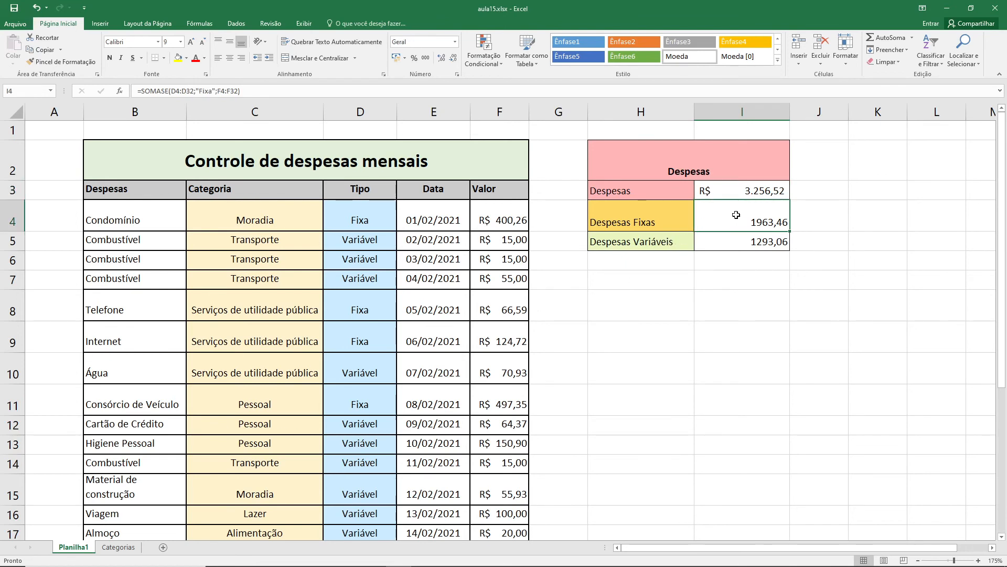
left_click(724, 245)
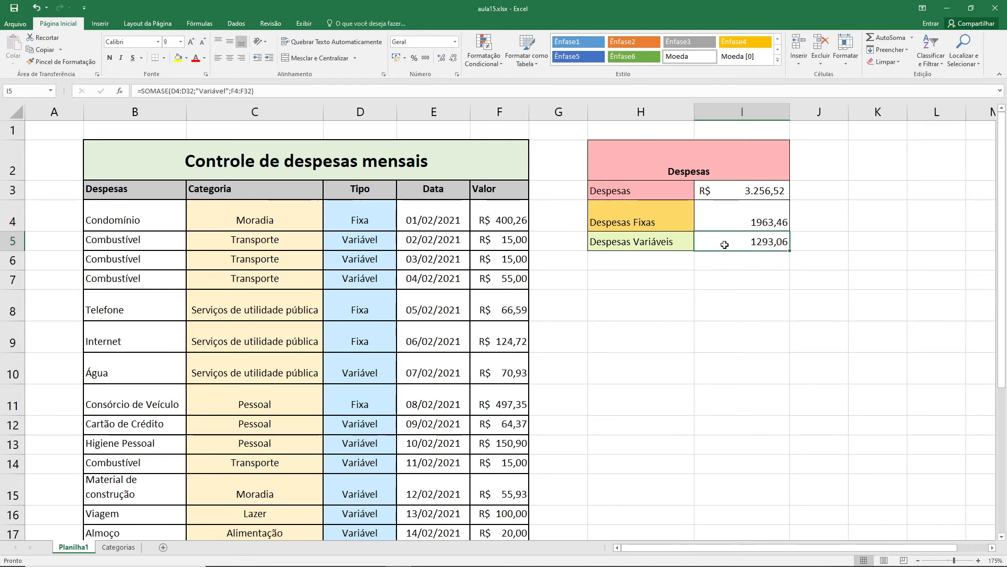
- Apply the R$ accounting number format to the fixed and variable expense totals in I4:I5
left_click(743, 225)
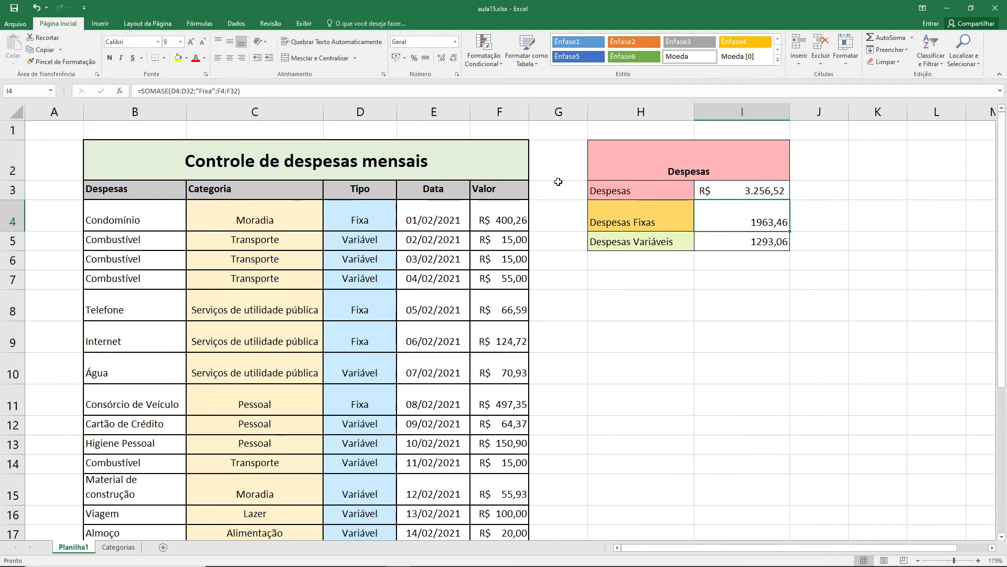
left_click(773, 241, "shift")
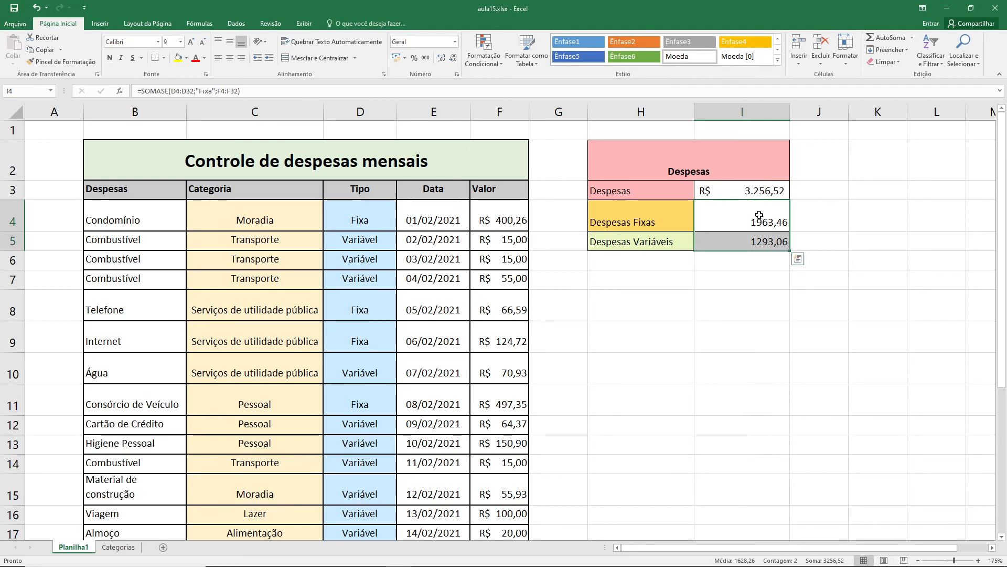
left_click(396, 58)
left_click(802, 215)
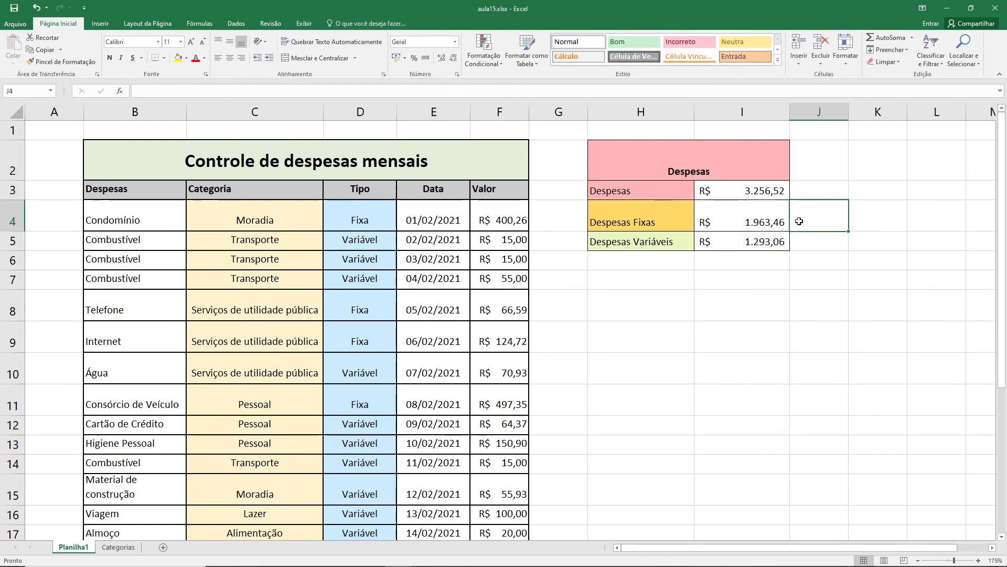
left_click(778, 262)
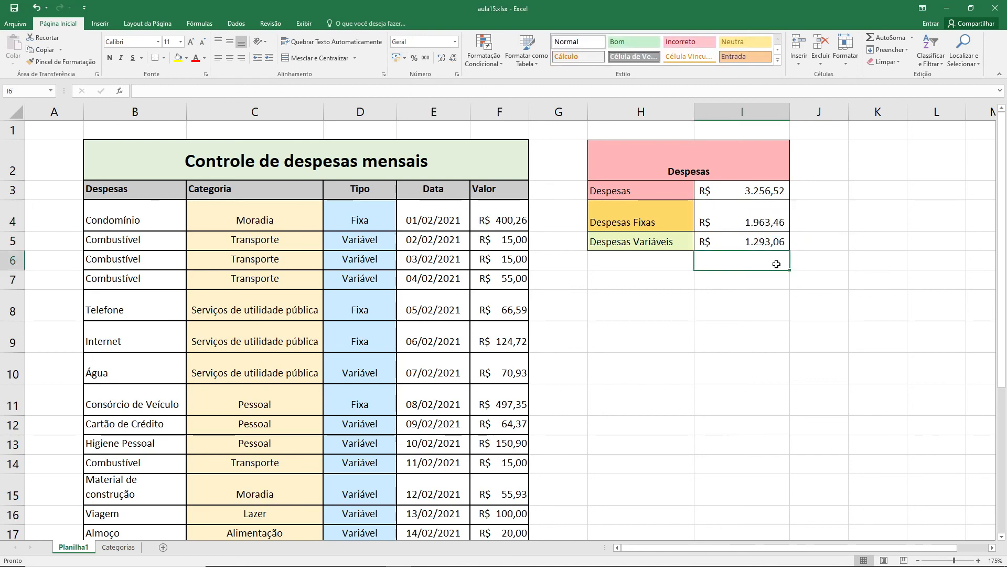